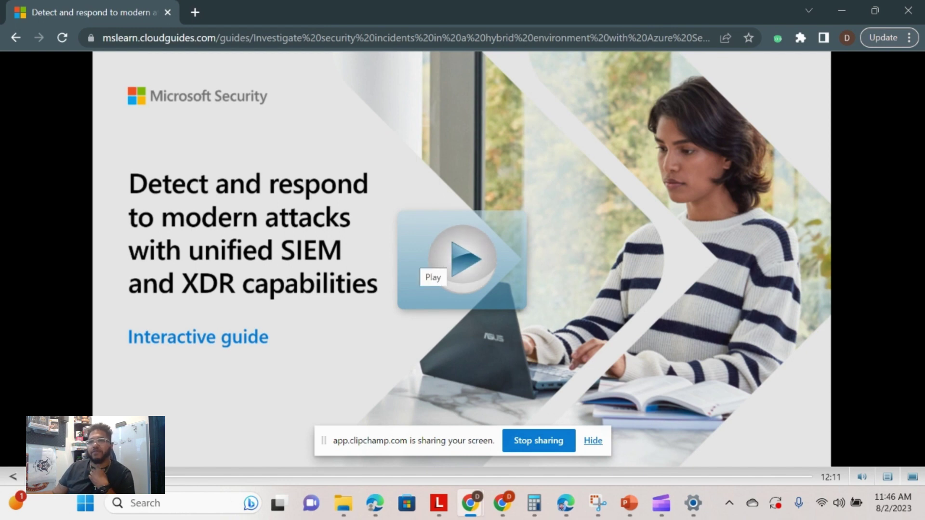
Start the interactive guide from its title slide to load the Azure Sentinel Overview page
{"action": "left_click", "coordinate": [434, 263]}
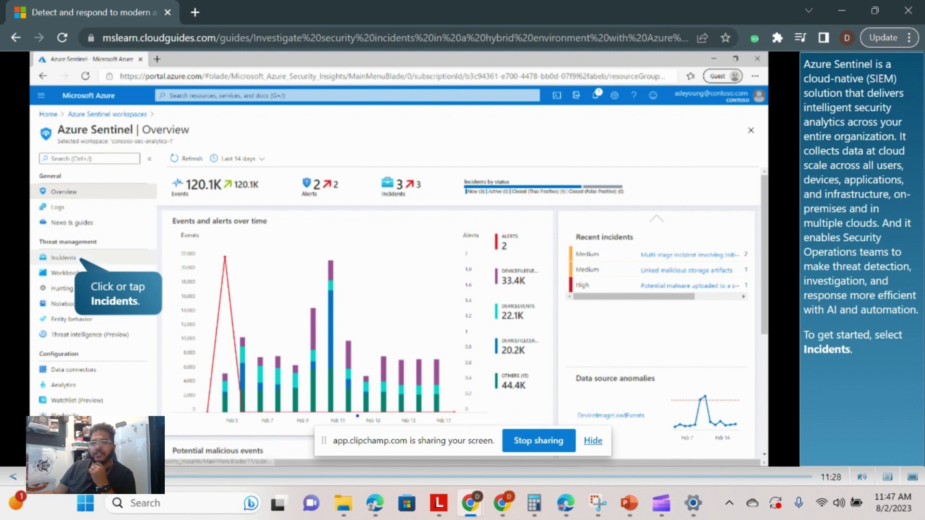
Go to Sentinel Incidents and follow the guide to the blob storage malware alert
{"action": "left_click", "coordinate": [63, 257]}
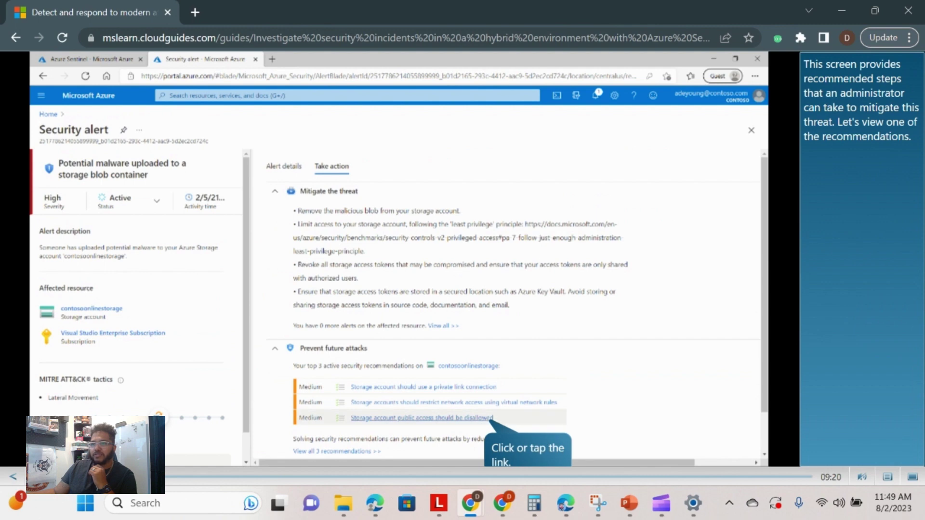
Open the 'Storage account public access should be disallowed' recommendation and expand its Remediation steps
{"action": "left_click", "coordinate": [421, 418]}
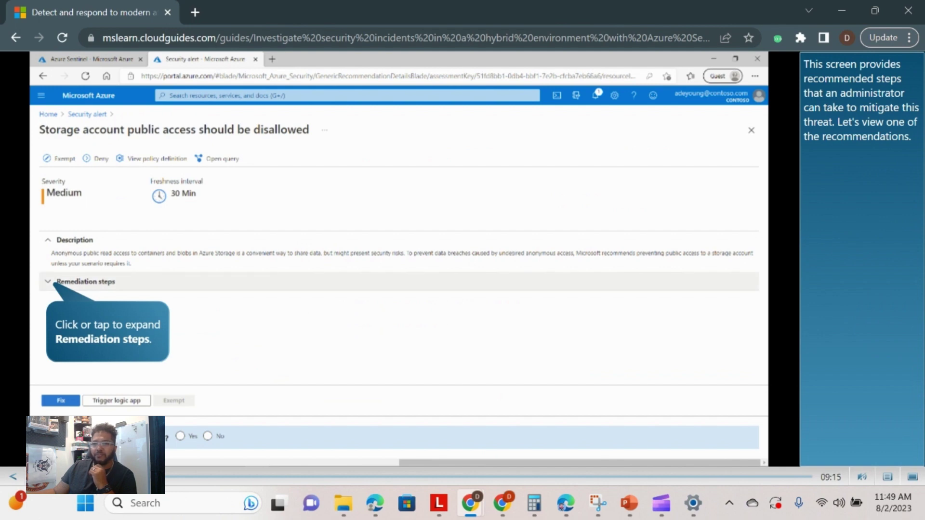
{"action": "left_click", "coordinate": [86, 281]}
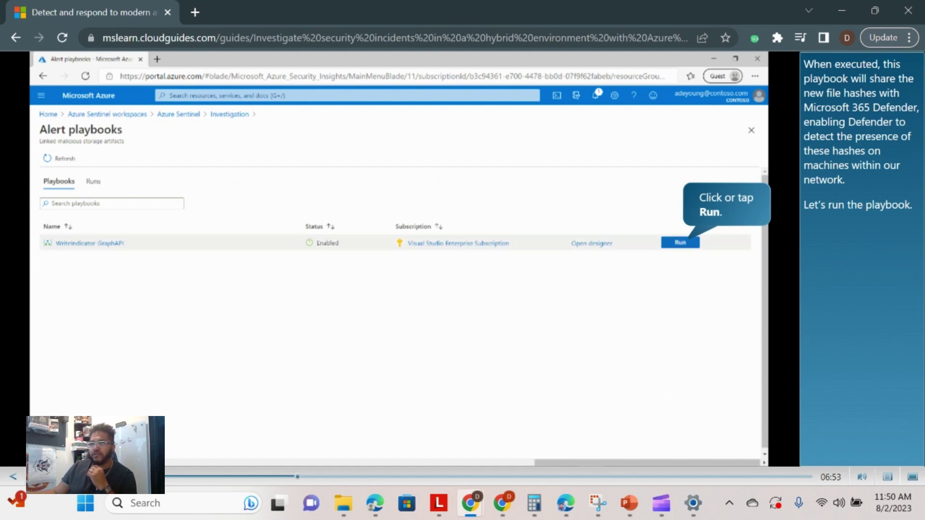
Run the WriteIndicator GraphAPI playbook and continue to the end of the guide
{"action": "left_click", "coordinate": [680, 243]}
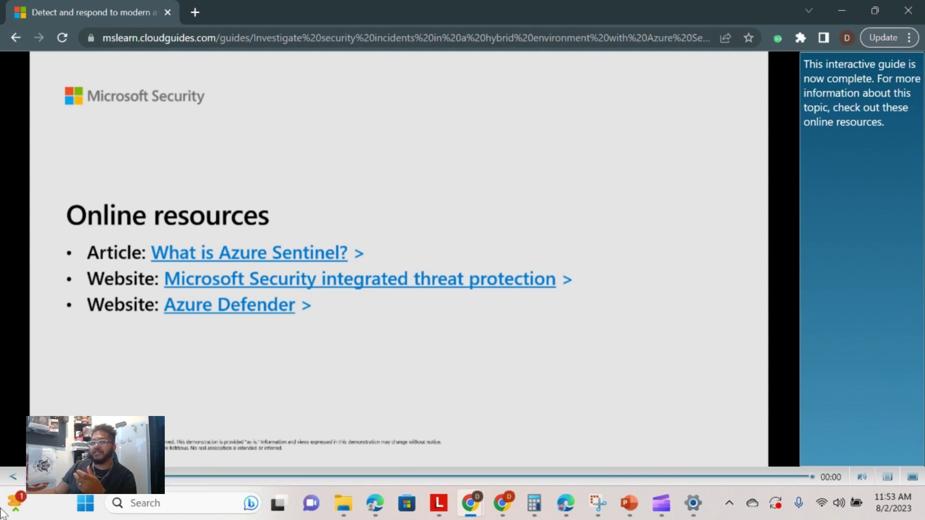
Go back with Alt+Left to Unit 5, 'Investigate security incident in Microsoft 365 Defender'
{"action": "key", "text": "alt+Left"}
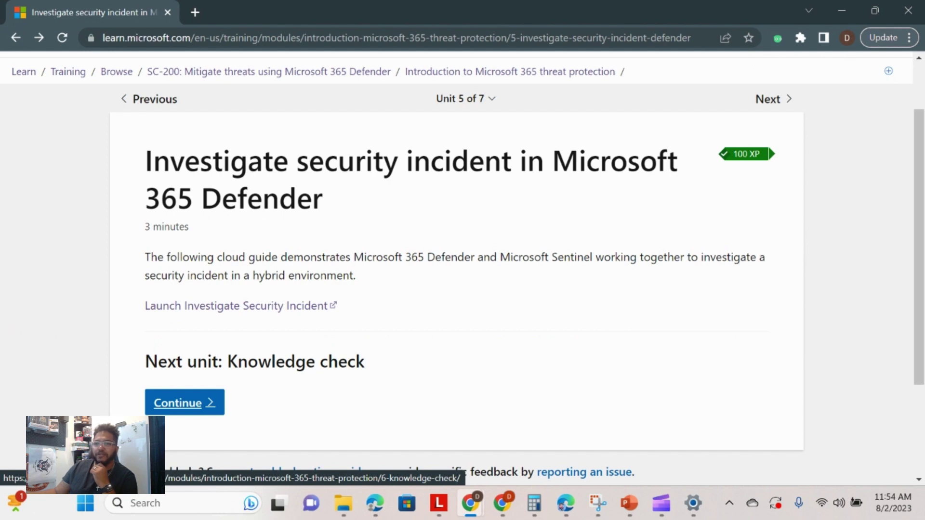
Move to the Knowledge check and answer question 1 with Microsoft Defender for Identity
{"action": "left_click", "coordinate": [184, 403]}
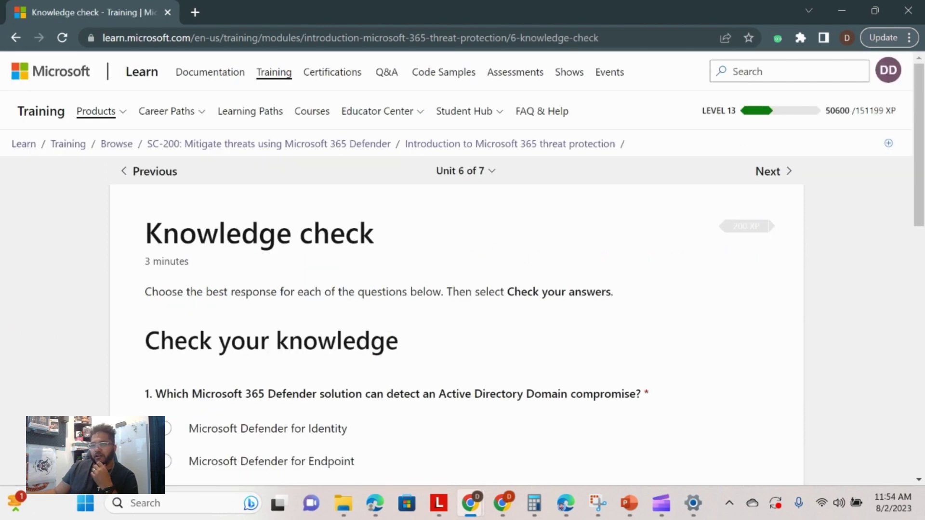
{"action": "scroll", "coordinate": [463, 265], "scroll_direction": "down", "scroll_amount": 1}
{"action": "left_click", "coordinate": [164, 353]}
{"action": "scroll", "coordinate": [462, 265], "scroll_direction": "down", "scroll_amount": 1}
{"action": "left_click", "coordinate": [164, 349]}
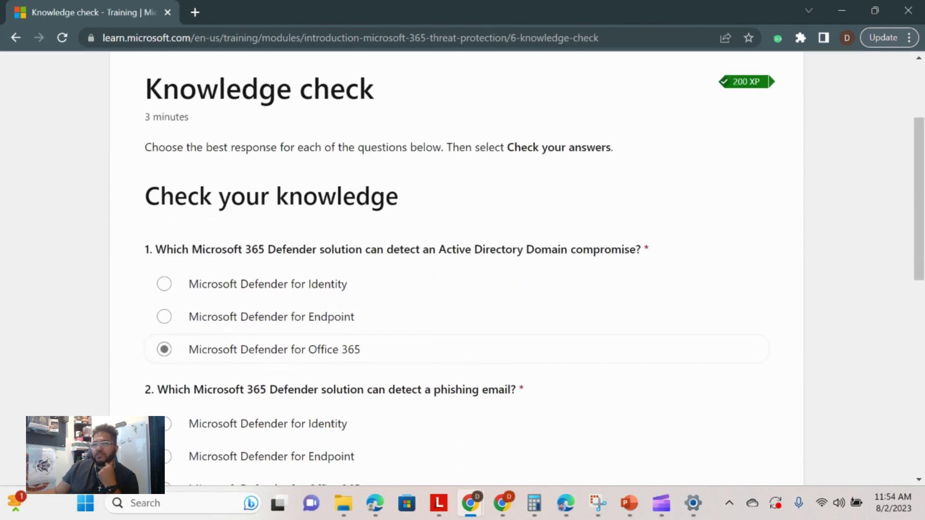
{"action": "left_click", "coordinate": [164, 316]}
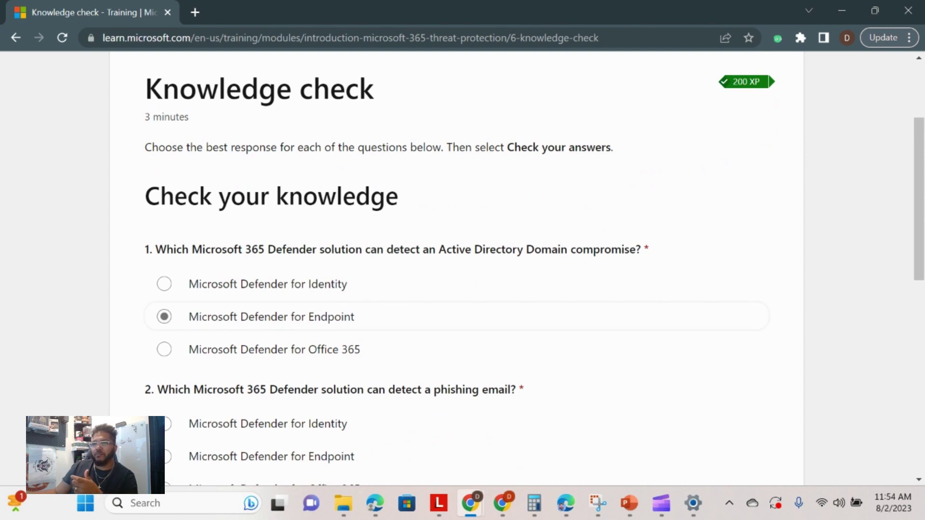
{"action": "left_click", "coordinate": [164, 283]}
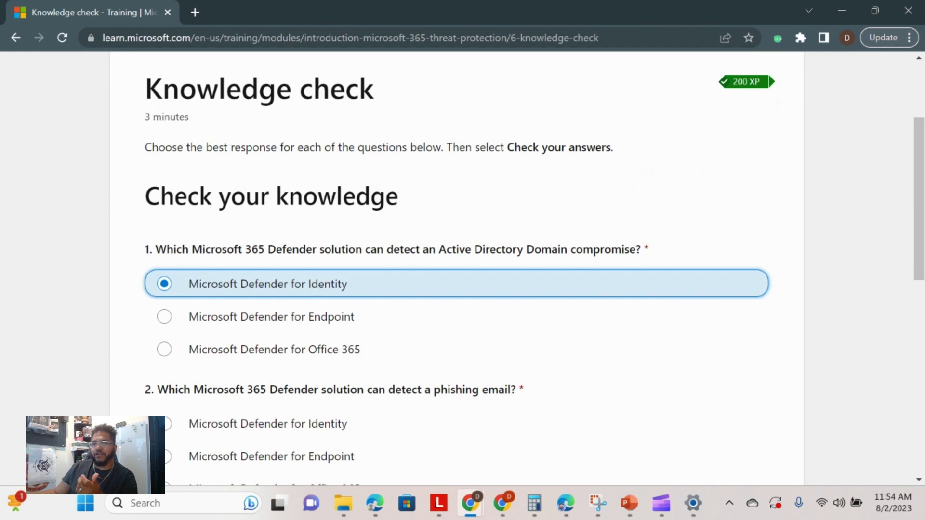
Answer question 2 with Defender for Office 365 and question 3 with Defender for Endpoint, then submit
{"action": "scroll", "coordinate": [164, 316], "scroll_direction": "down", "scroll_amount": 1}
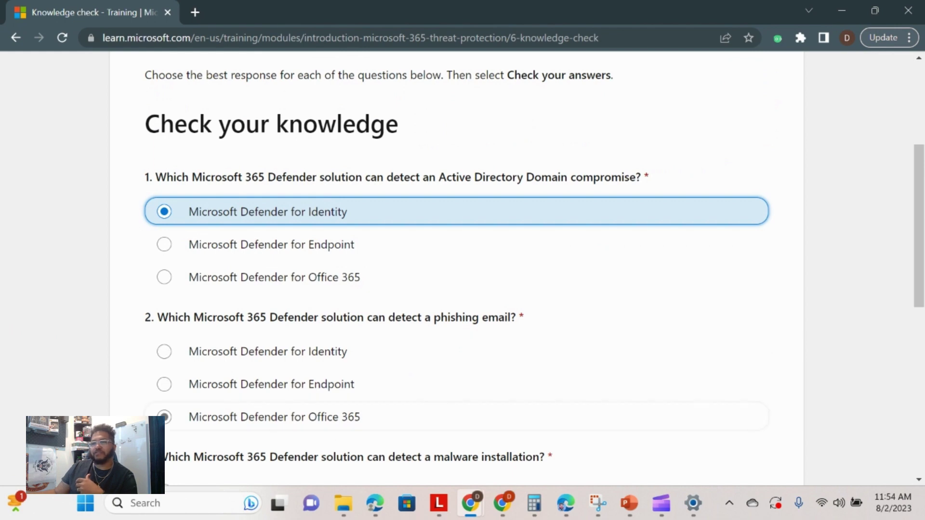
{"action": "left_click", "coordinate": [164, 417]}
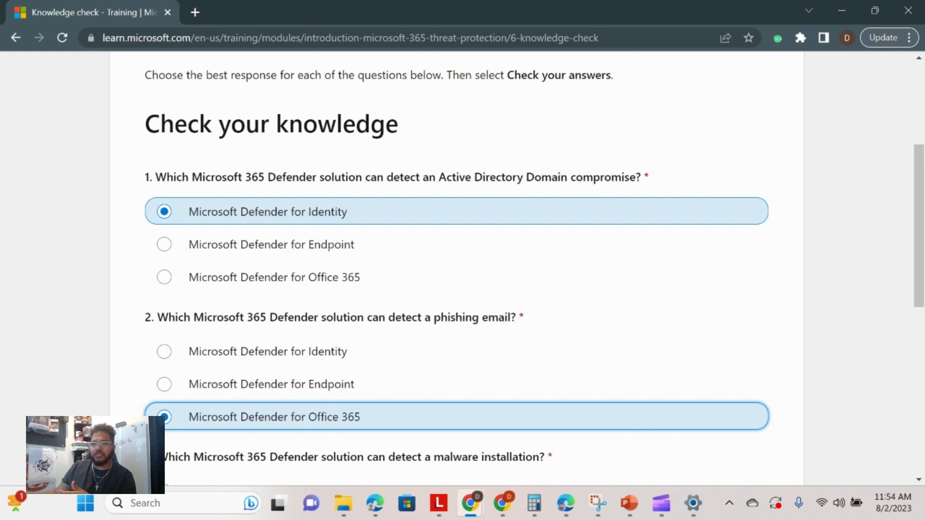
{"action": "scroll", "coordinate": [167, 384], "scroll_direction": "down", "scroll_amount": 3}
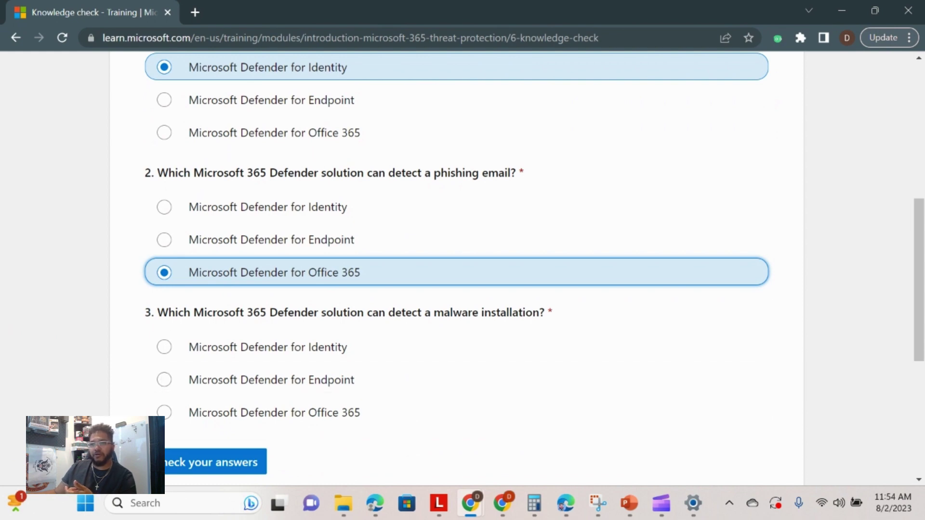
{"action": "left_click_drag", "start_coordinate": [188, 413], "coordinate": [360, 412]}
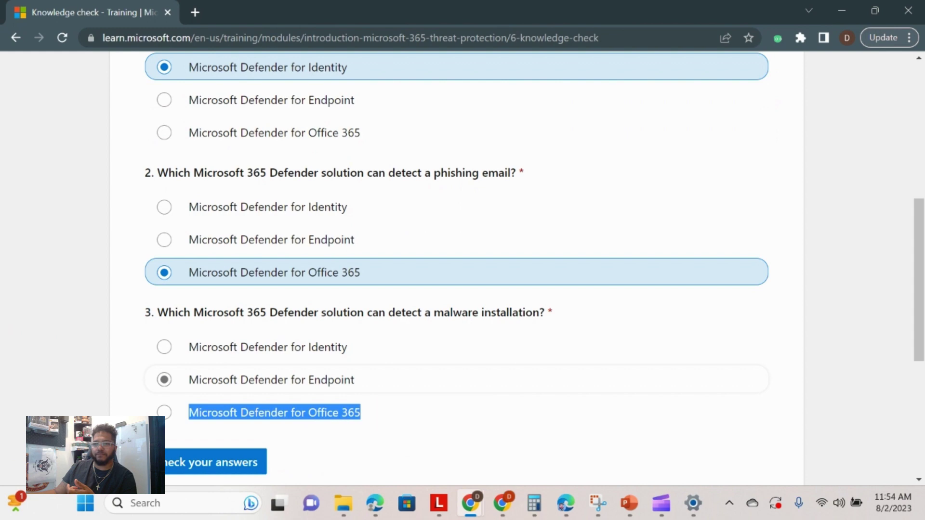
{"action": "left_click", "coordinate": [164, 380]}
{"action": "left_click", "coordinate": [154, 461]}
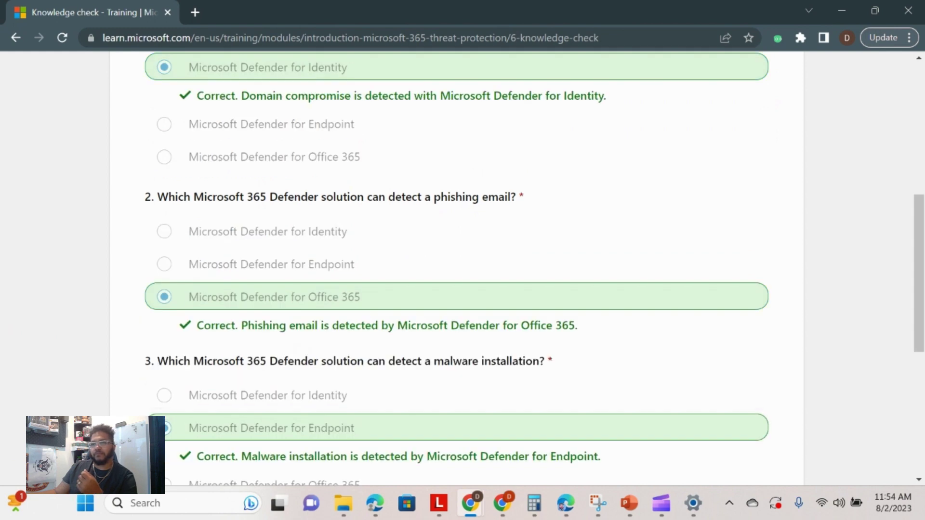
{"action": "scroll", "coordinate": [154, 462], "scroll_direction": "down", "scroll_amount": 1}
{"action": "scroll", "coordinate": [463, 269], "scroll_direction": "down", "scroll_amount": 3}
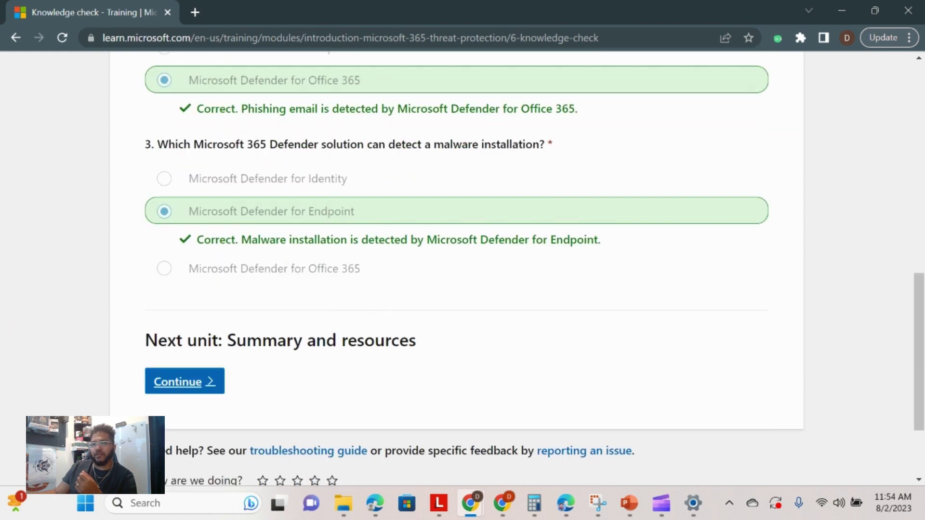
Continue to Summary and resources, then view the modules of the SC-200 learning path
{"action": "left_click", "coordinate": [185, 381]}
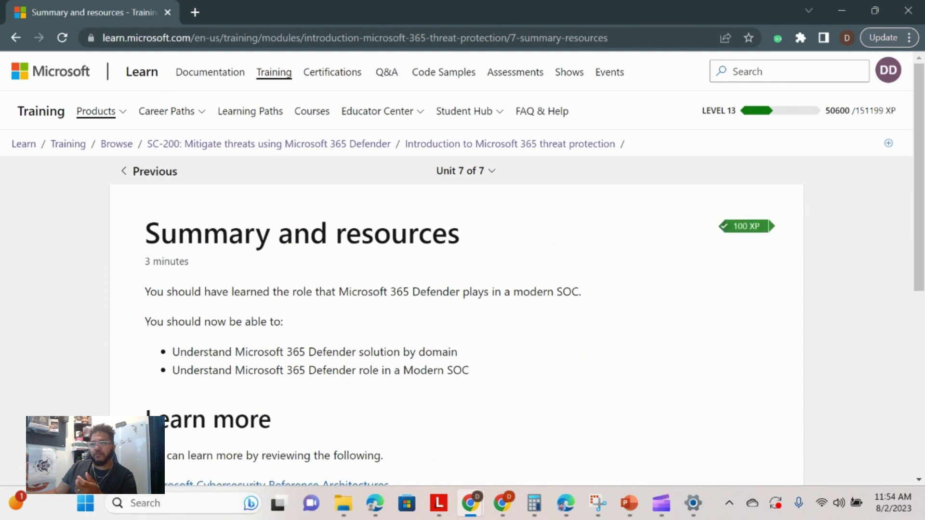
{"action": "scroll", "coordinate": [463, 269], "scroll_direction": "down", "scroll_amount": 4}
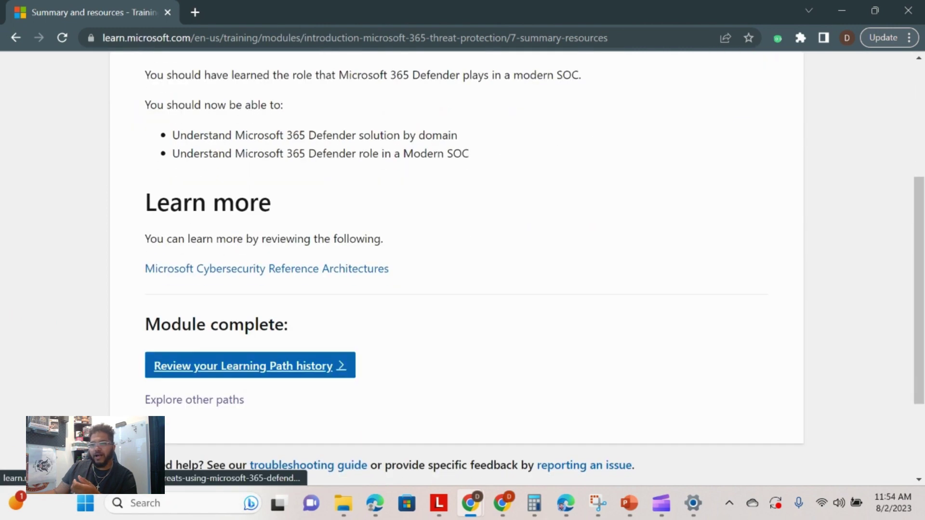
{"action": "left_click", "coordinate": [250, 365]}
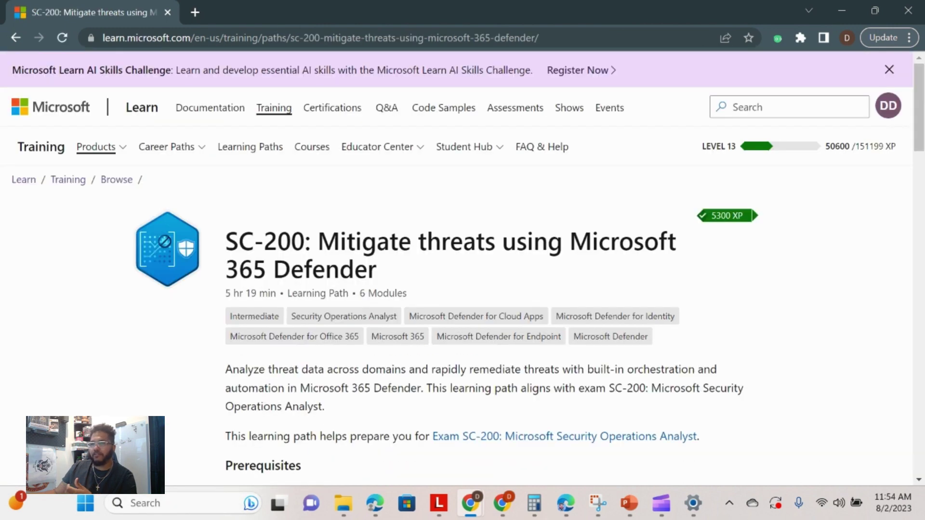
{"action": "scroll", "coordinate": [462, 270], "scroll_direction": "down", "scroll_amount": 8}
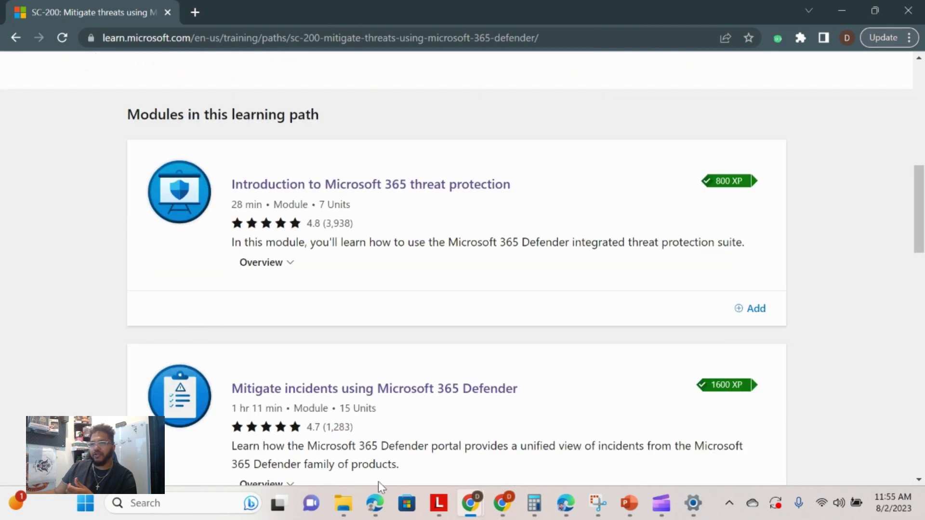
{"action": "scroll", "coordinate": [463, 270], "scroll_direction": "down", "scroll_amount": 3}
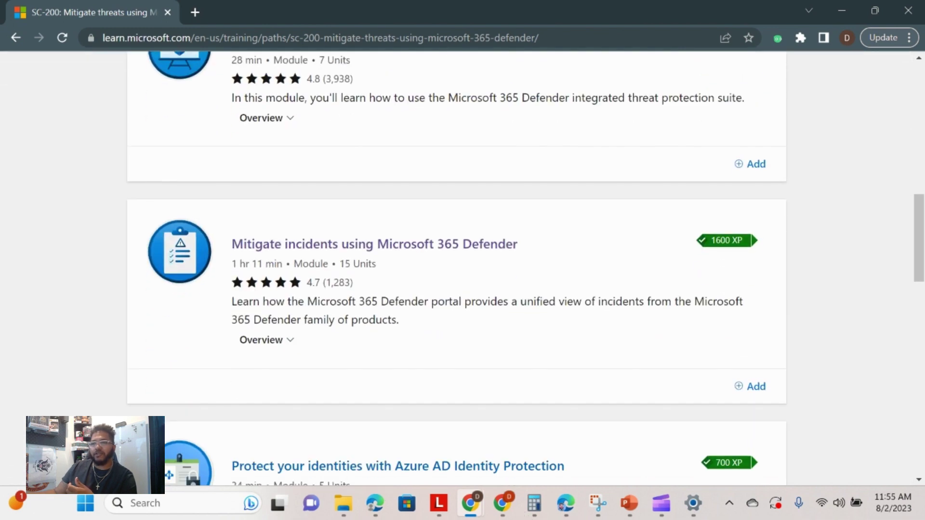
Open the 'Mitigate incidents using Microsoft 365 Defender' module and view its completed units
{"action": "left_click", "coordinate": [374, 244]}
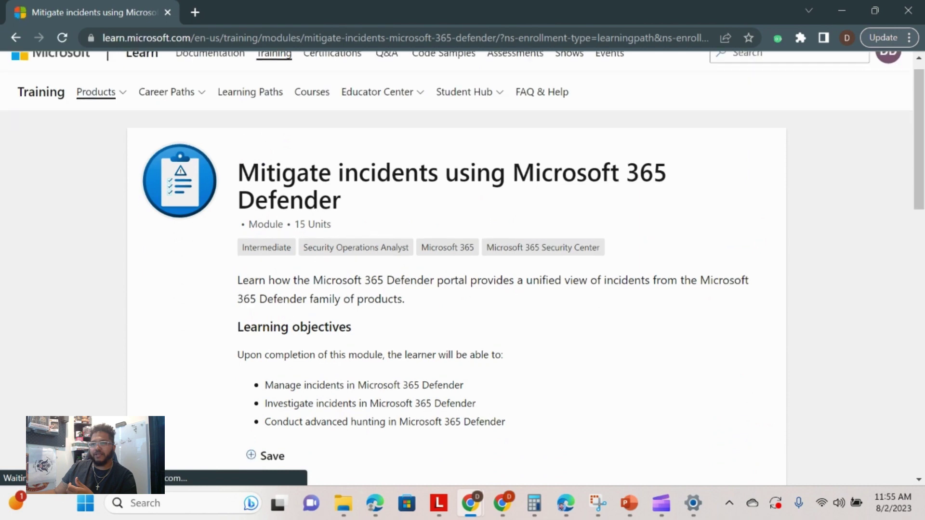
{"action": "scroll", "coordinate": [375, 244], "scroll_direction": "down", "scroll_amount": 6}
{"action": "scroll", "coordinate": [337, 294], "scroll_direction": "down", "scroll_amount": 5}
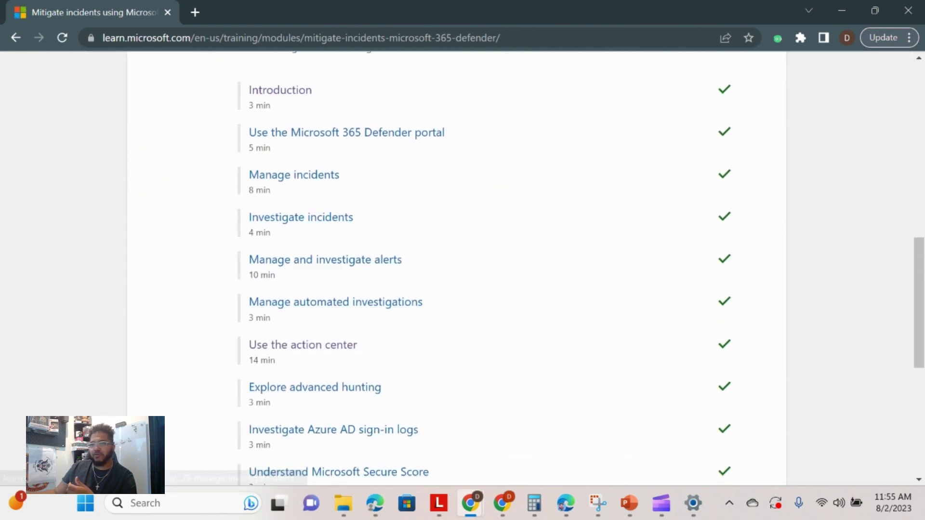
{"action": "scroll", "coordinate": [337, 294], "scroll_direction": "up", "scroll_amount": 2}
{"action": "scroll", "coordinate": [337, 374], "scroll_direction": "down", "scroll_amount": 2}
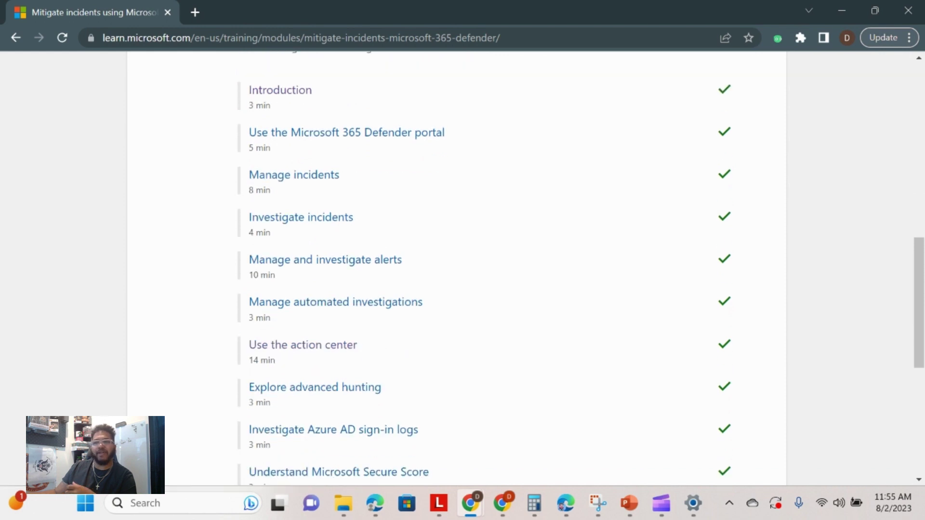